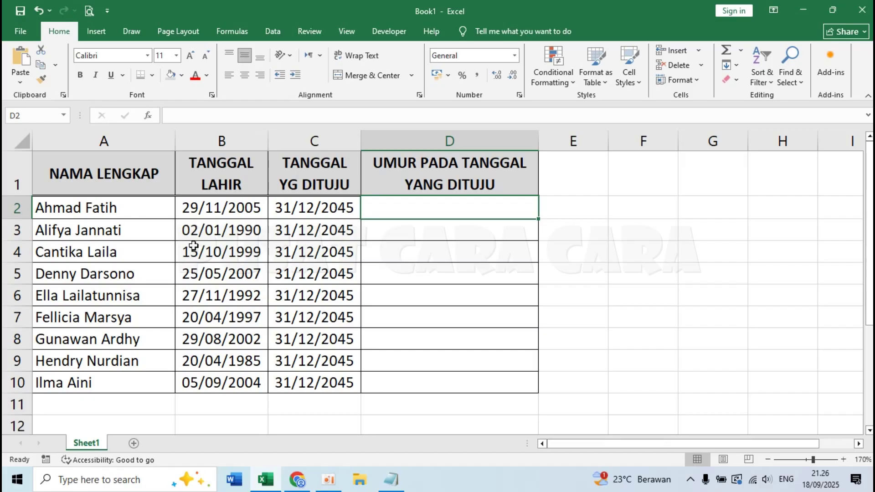
# Start a DATEDIF formula in cell D2 with the birth date in B2 as the start date
pyautogui.click(329, 208)
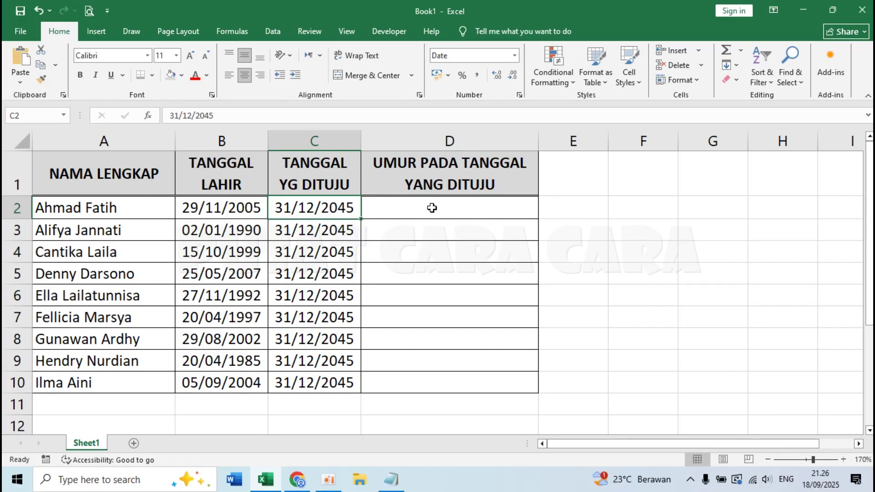
pyautogui.click(413, 208)
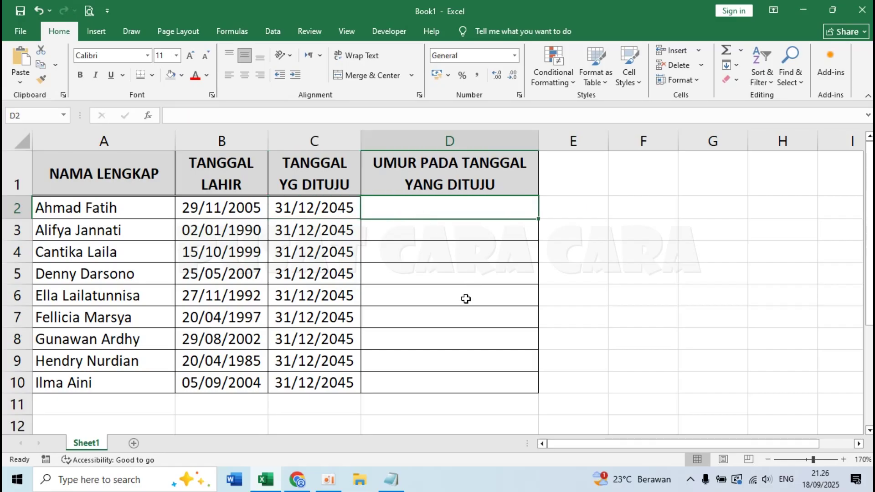
pyautogui.write('=')
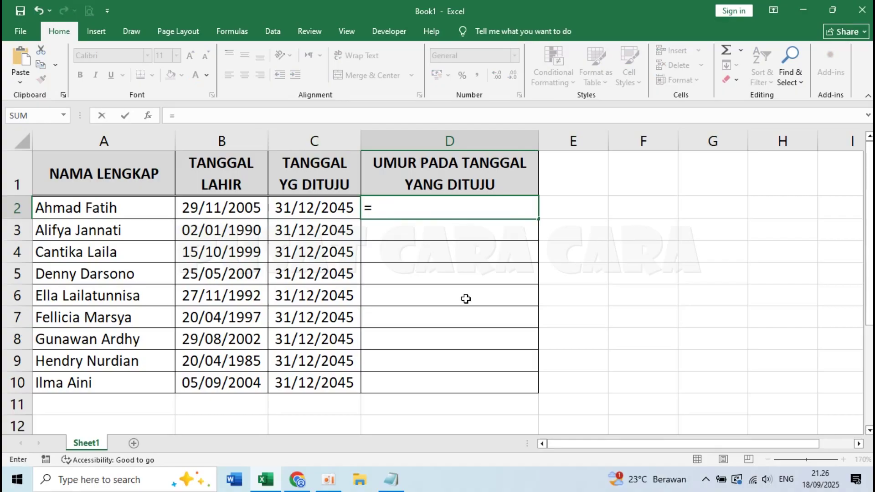
pyautogui.write('DATED')
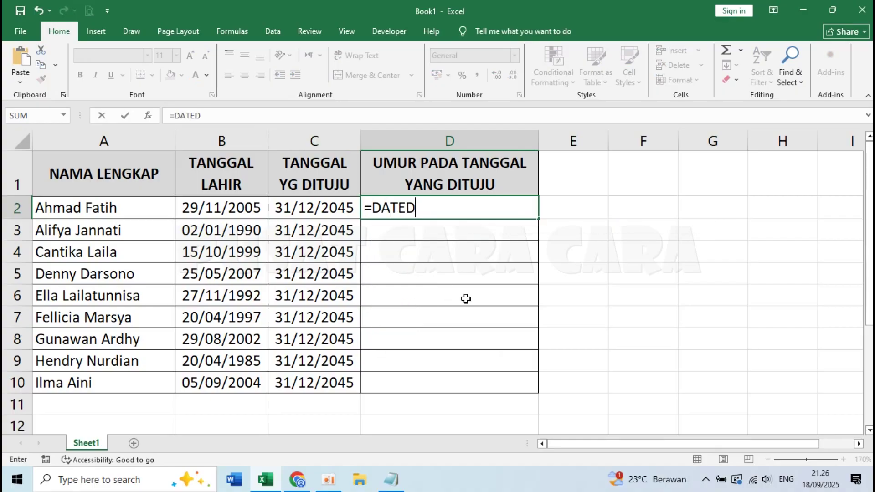
pyautogui.write('IF(')
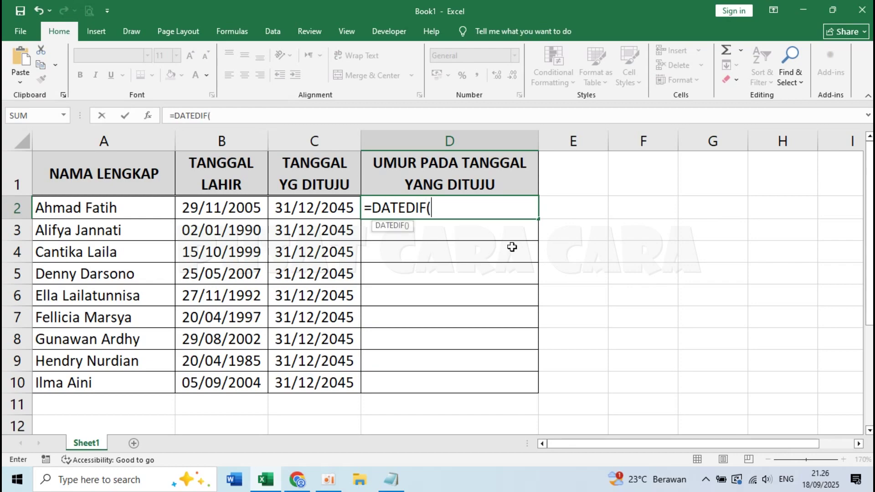
pyautogui.click(232, 209)
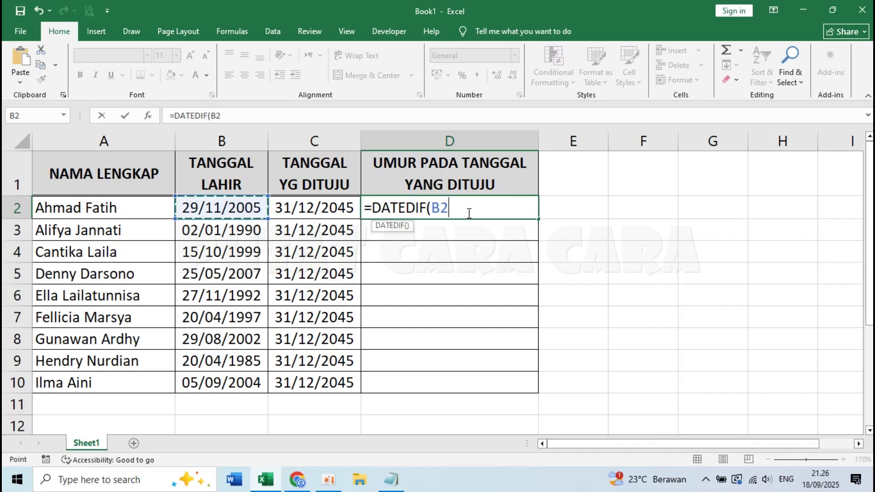
pyautogui.write(';')
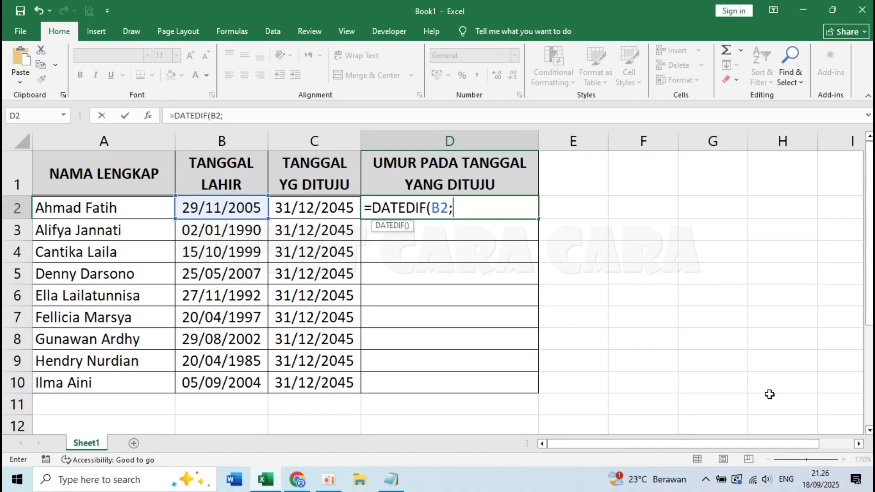
# Complete the D2 formula with C2 as the end date and the unit "Y", giving =DATEDIF(B2;C2;"Y")
pyautogui.moveTo(815, 481)
pyautogui.press('BackSpace')
pyautogui.click(315, 207)
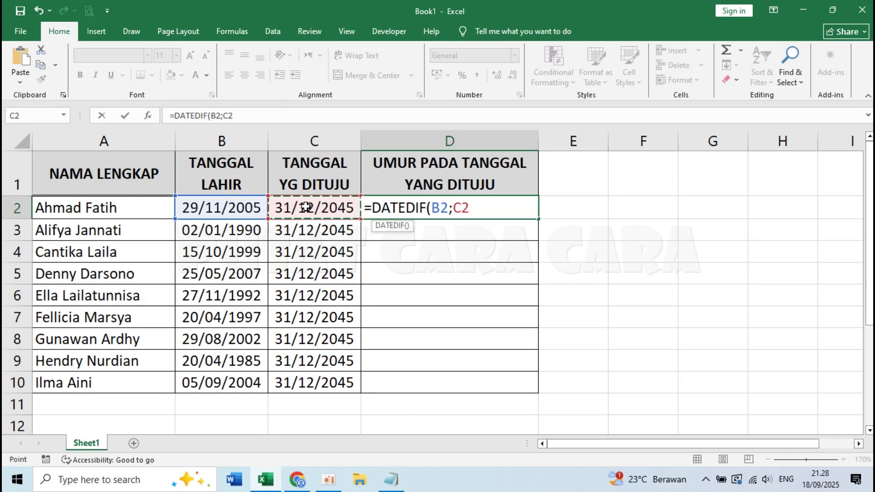
pyautogui.write(';')
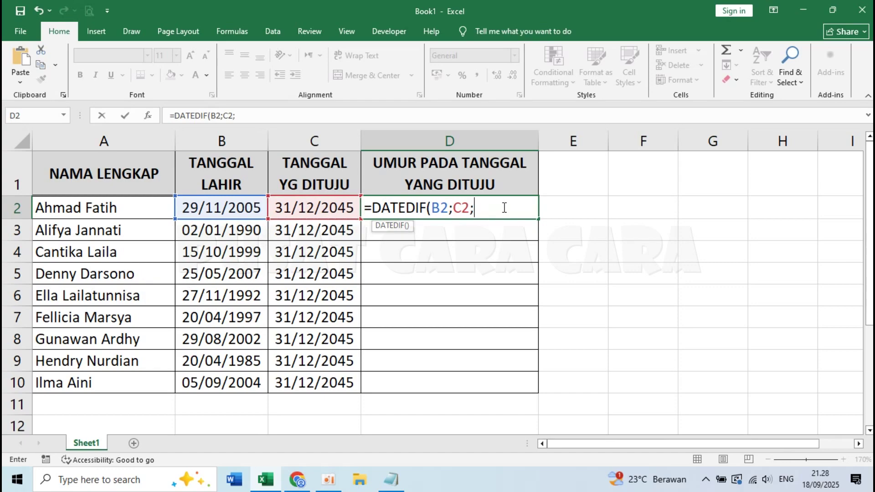
pyautogui.write('"Y")')
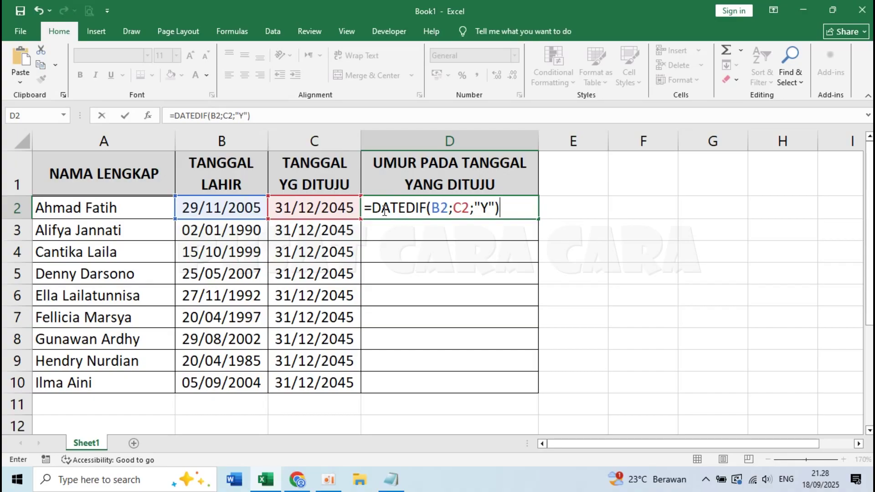
pyautogui.moveTo(470, 208); pyautogui.dragTo(433, 212)
pyautogui.click(504, 208)
pyautogui.doubleClick(484, 208)
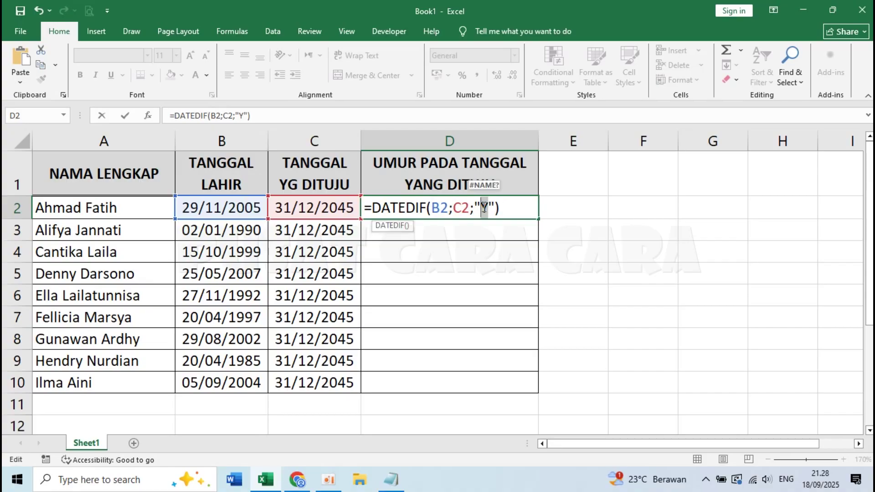
pyautogui.click(510, 205)
pyautogui.press('Return')
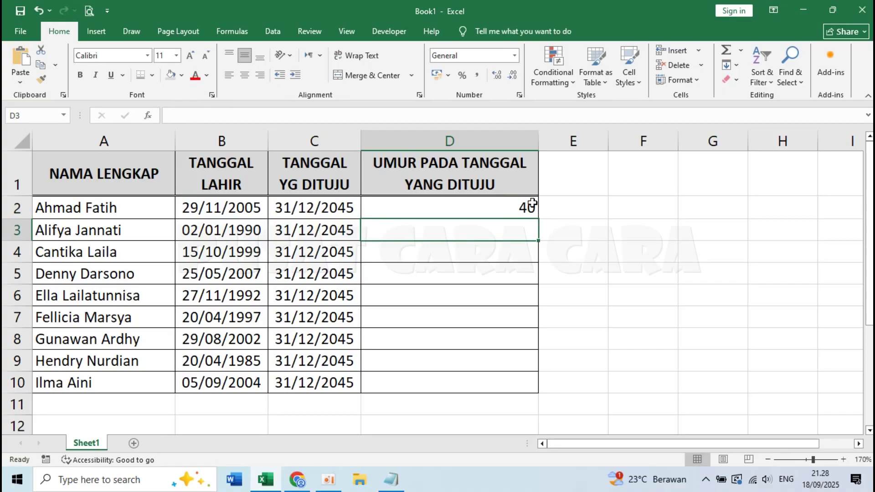
# Append &" Tahun" to the D2 formula so the age in years carries a text label
pyautogui.click(480, 211)
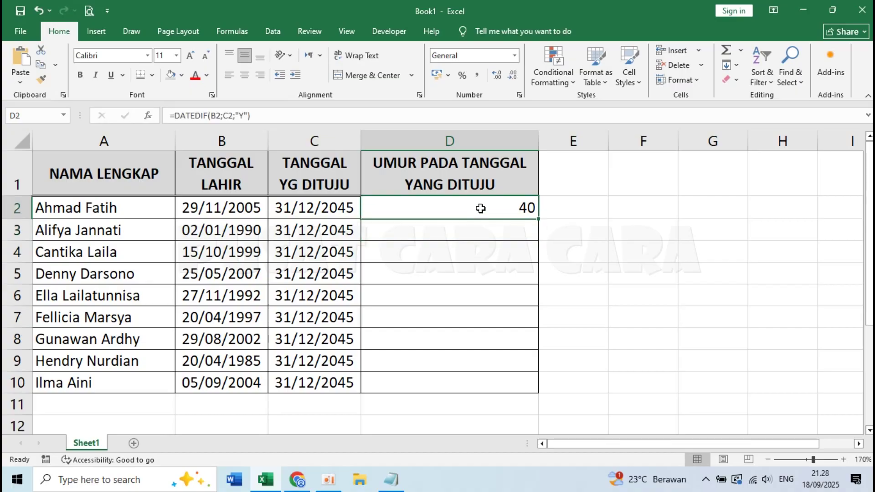
pyautogui.doubleClick(504, 208)
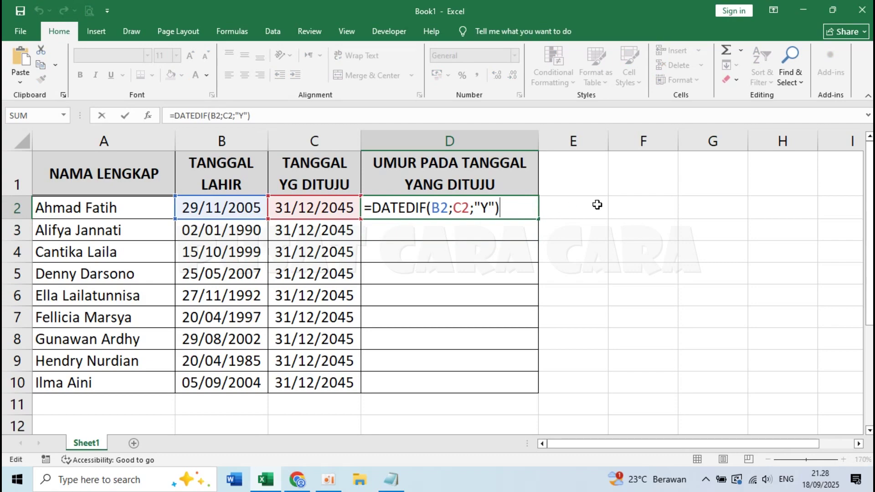
pyautogui.write('&" t')
pyautogui.press('BackSpace')
pyautogui.write('Tahun')
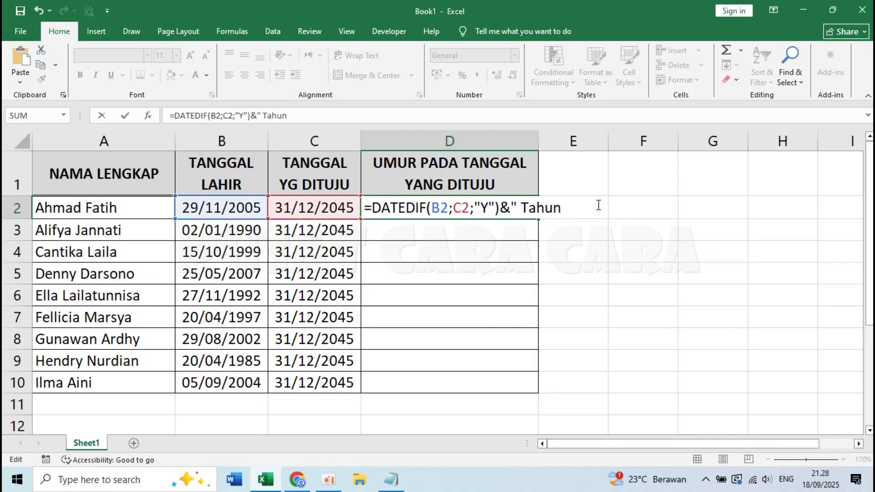
pyautogui.moveTo(373, 208); pyautogui.dragTo(501, 208)
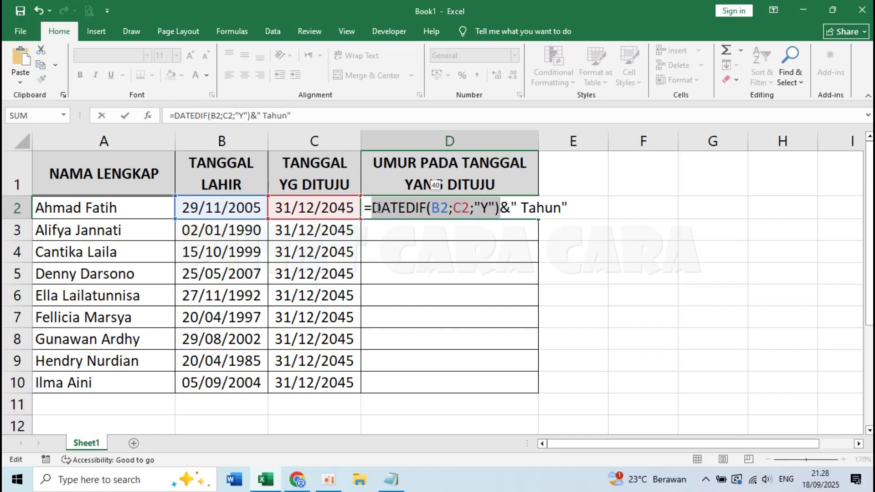
pyautogui.moveTo(373, 208); pyautogui.dragTo(500, 208)
pyautogui.click(518, 204)
pyautogui.moveTo(518, 204); pyautogui.dragTo(569, 209)
pyautogui.click(571, 209)
pyautogui.press('Return')
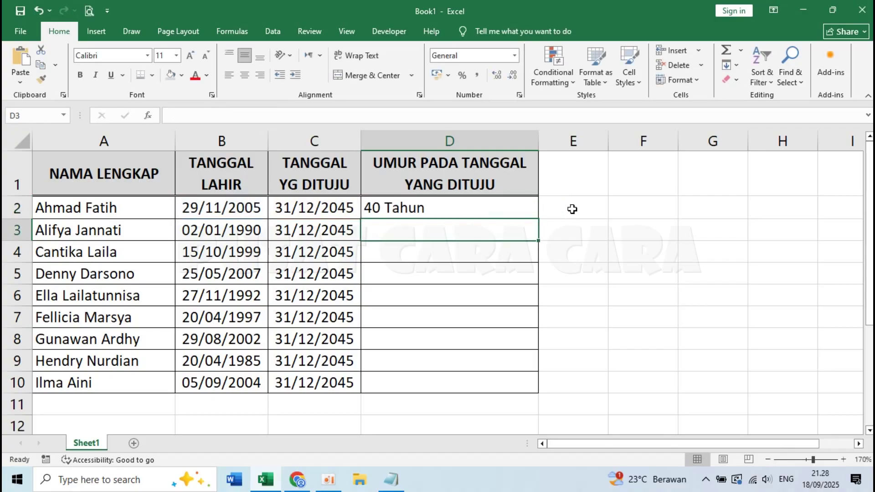
# Fill the D2 formula down through D10 and clear the copies from D3:D10
pyautogui.click(396, 208)
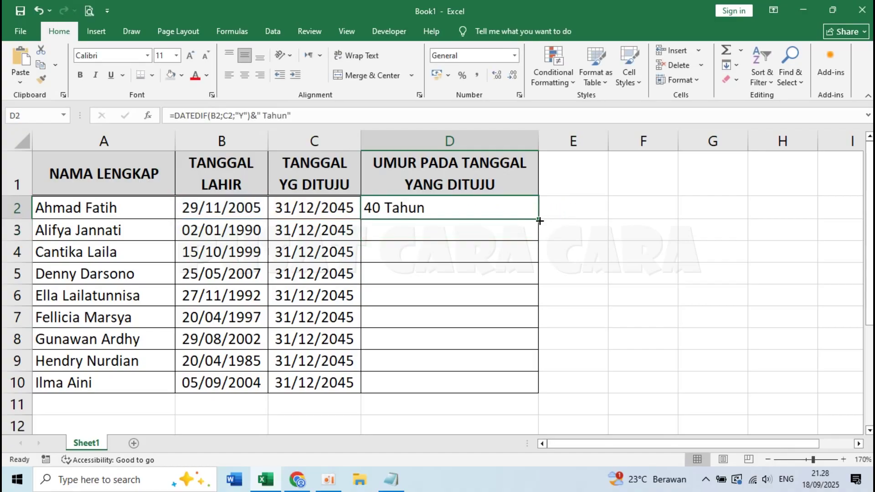
pyautogui.doubleClick(538, 220)
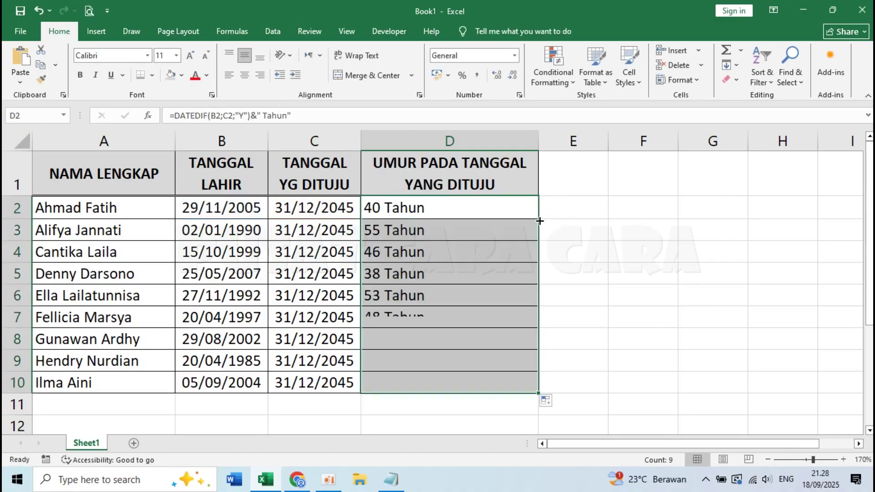
pyautogui.click(469, 228)
pyautogui.hotkey('ctrl', 'shift', 'Down')
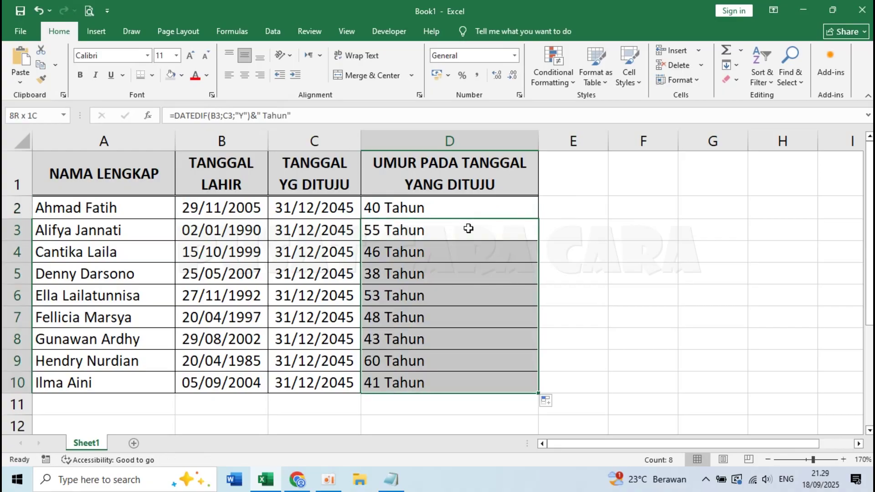
pyautogui.press('Delete')
# Add a space after Tahun in the D2 formula and append & with a copy of the term DATEDIF(B2;C2;"Y")
pyautogui.click(489, 205)
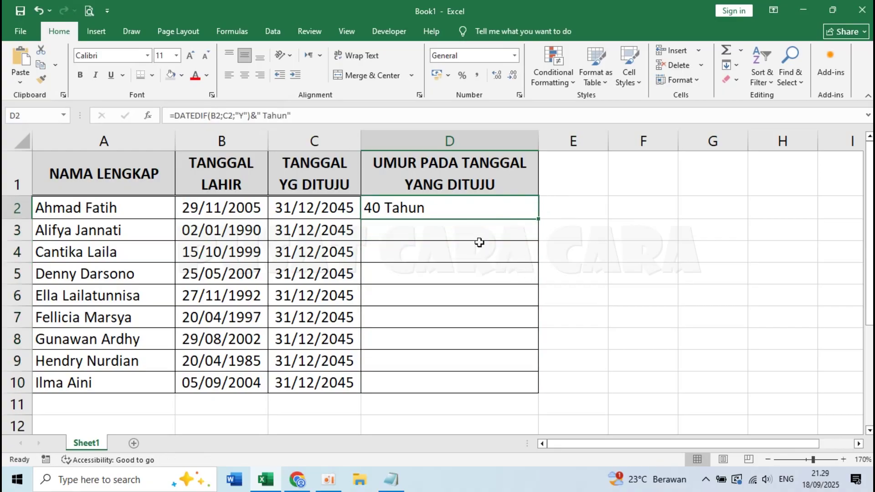
pyautogui.press('F2')
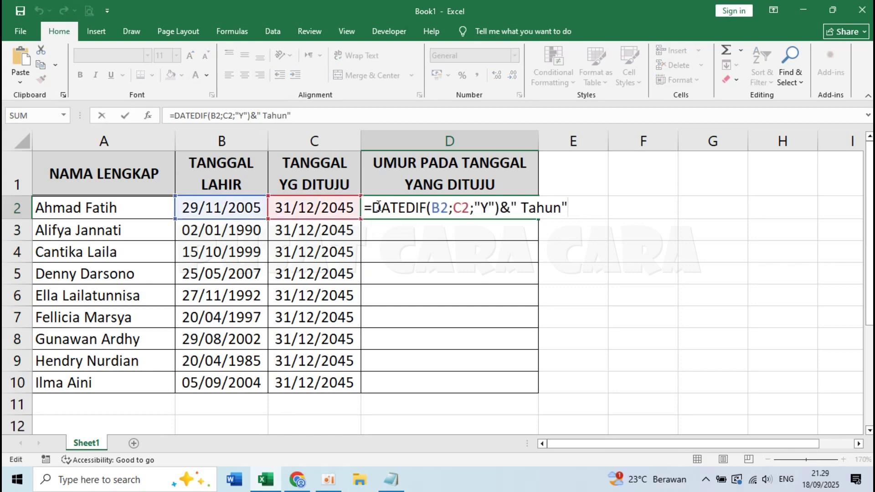
pyautogui.moveTo(374, 208); pyautogui.dragTo(500, 209)
pyautogui.hotkey('ctrl', 'c')
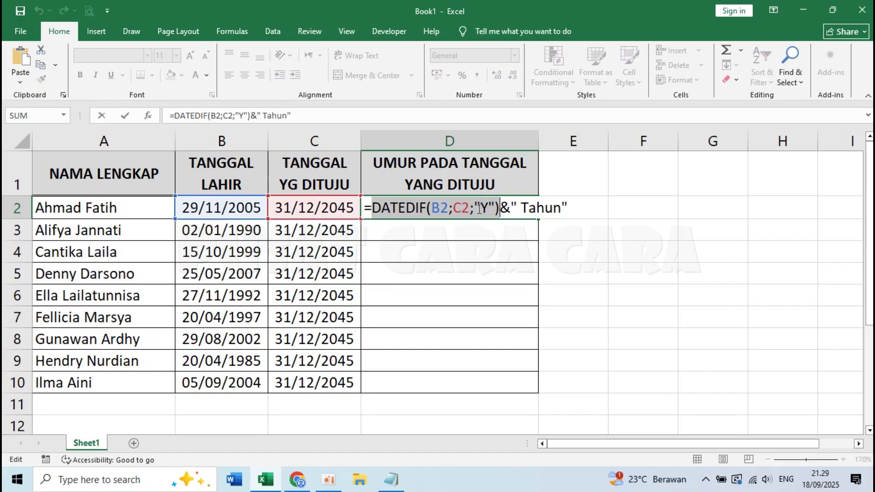
pyautogui.click(563, 204)
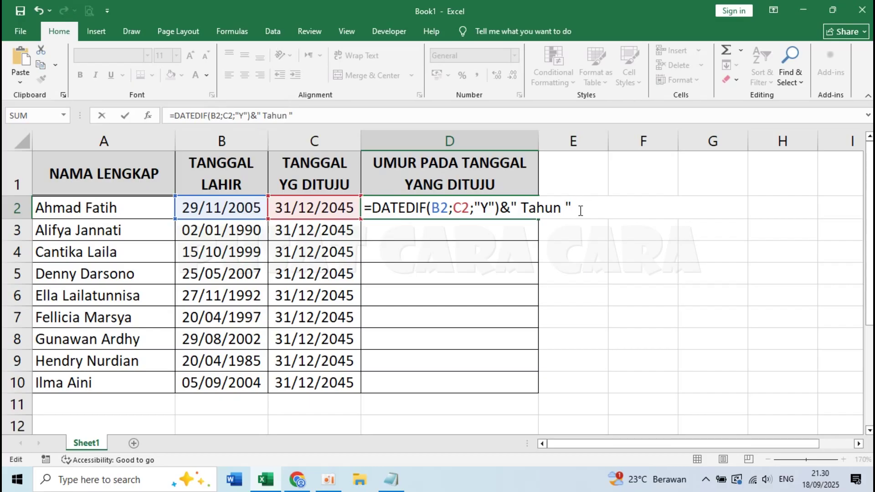
pyautogui.write('&')
pyautogui.hotkey('ctrl', 'v')
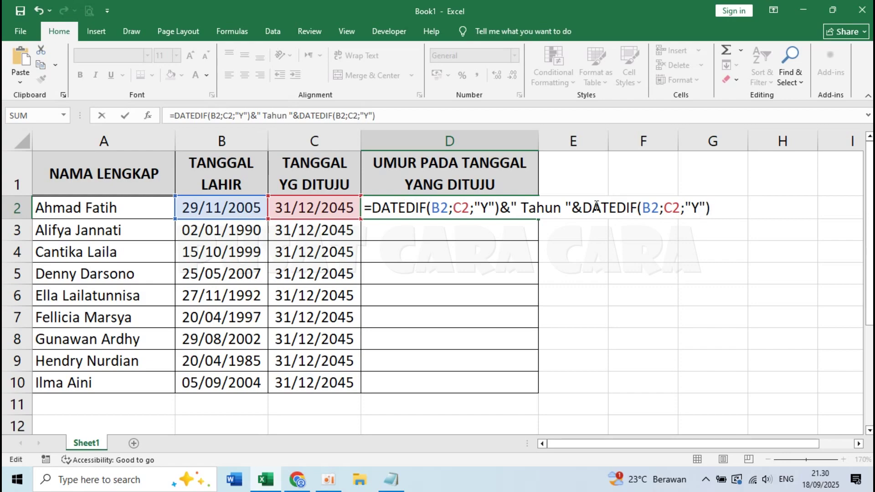
pyautogui.moveTo(584, 208); pyautogui.dragTo(727, 208)
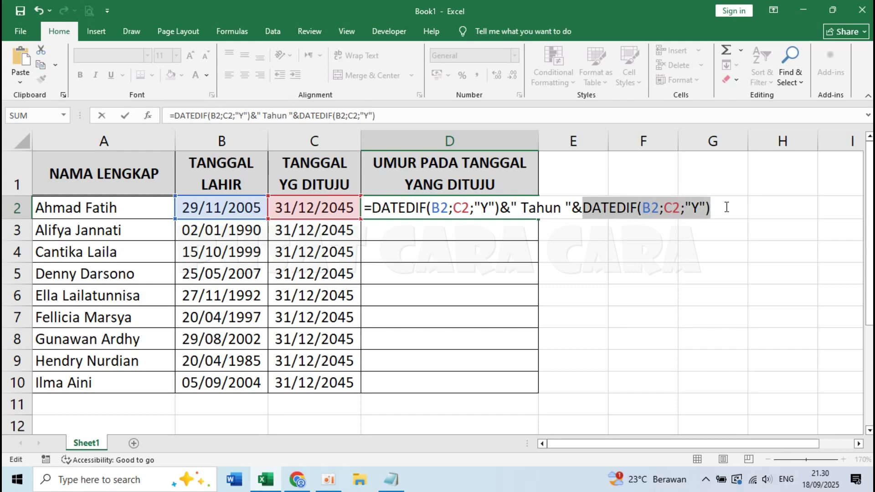
pyautogui.click(727, 207)
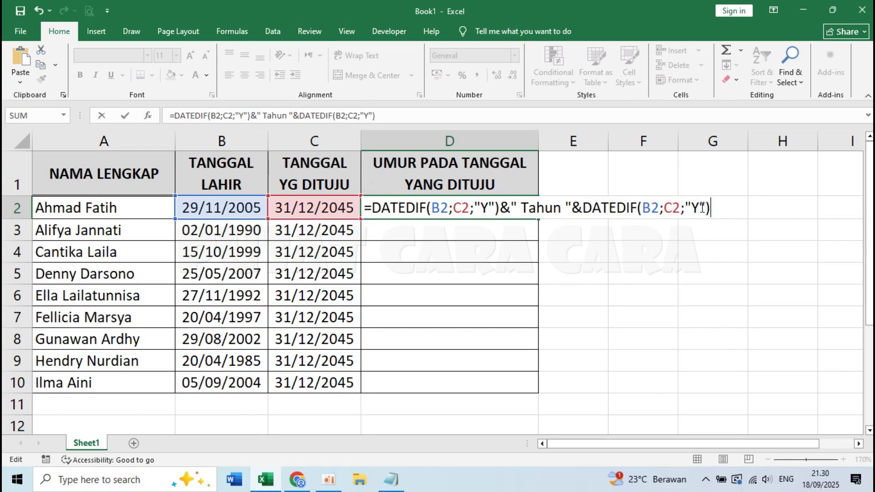
# Change the unit of the second DATEDIF term in D2 to "YM"
pyautogui.click(700, 207)
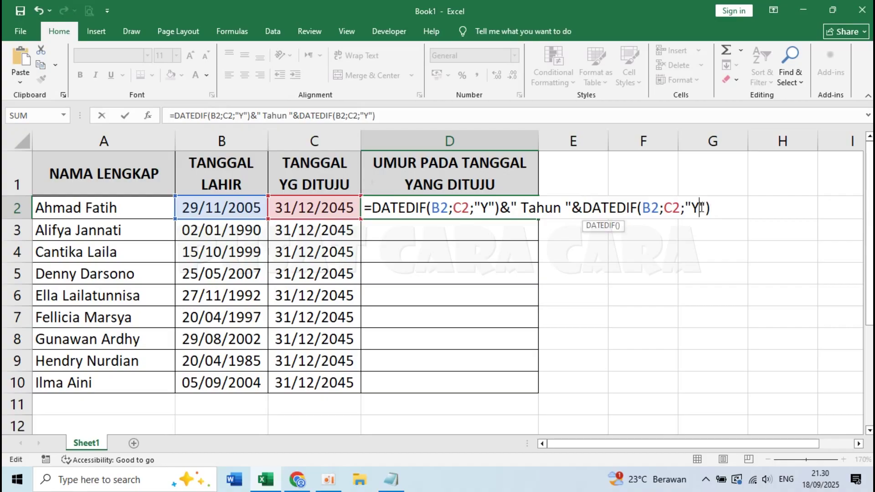
pyautogui.doubleClick(488, 205)
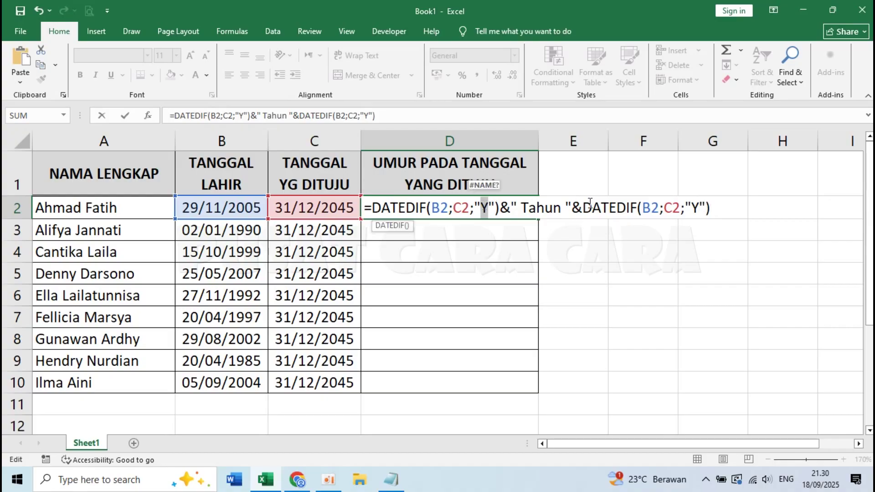
pyautogui.click(699, 208)
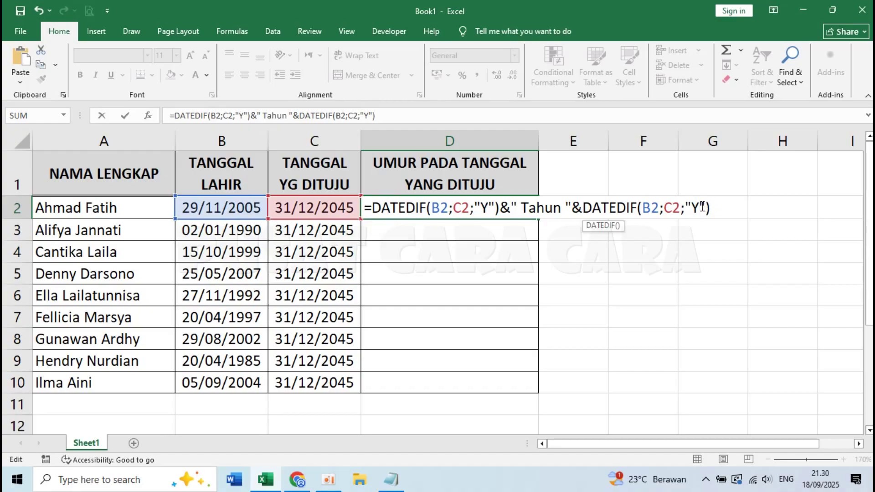
pyautogui.write('M')
pyautogui.moveTo(694, 208); pyautogui.dragTo(716, 206)
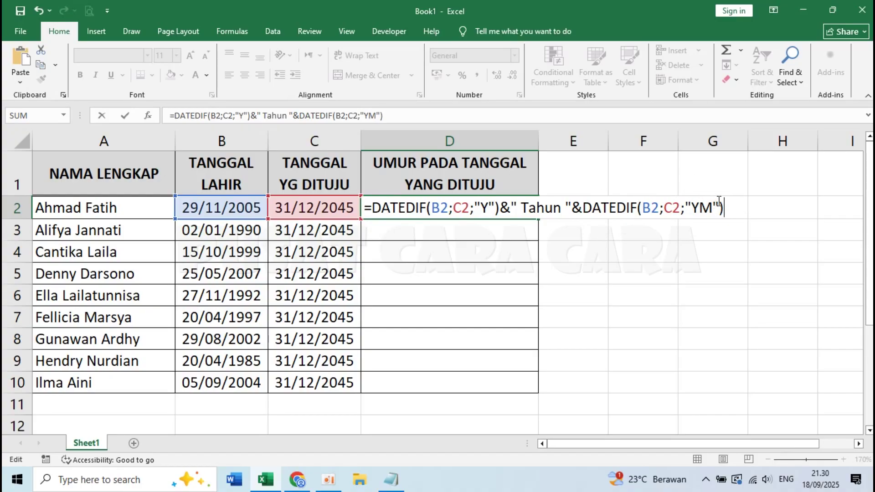
pyautogui.moveTo(582, 208); pyautogui.dragTo(733, 208)
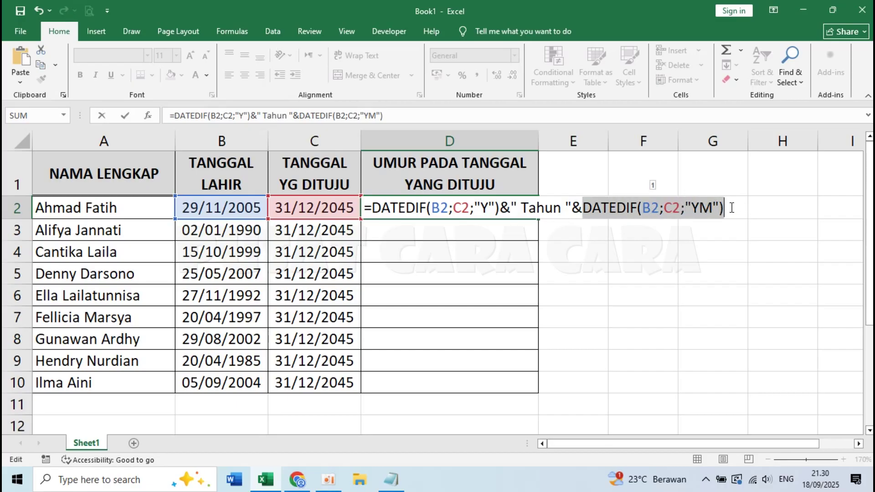
pyautogui.click(730, 208)
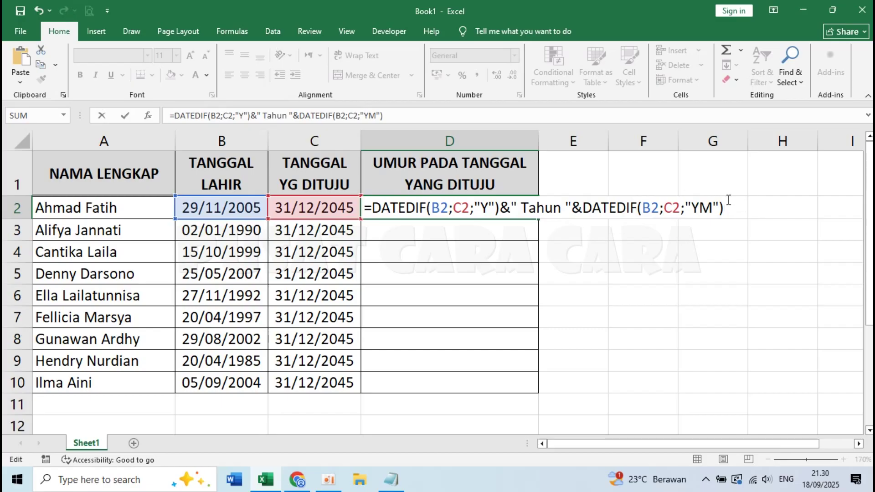
# Append &" Bulan" to the D2 formula and commit it so the months carry a text label
pyautogui.write('&" Bulan')
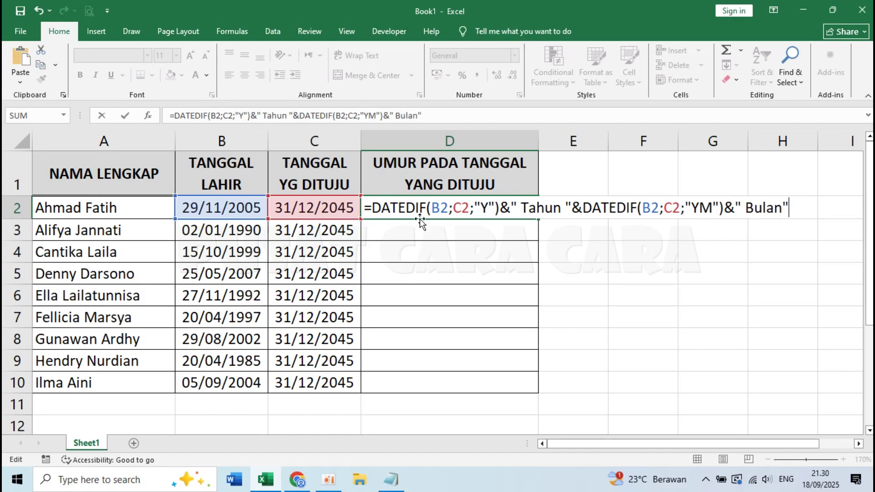
pyautogui.moveTo(371, 209); pyautogui.dragTo(503, 205)
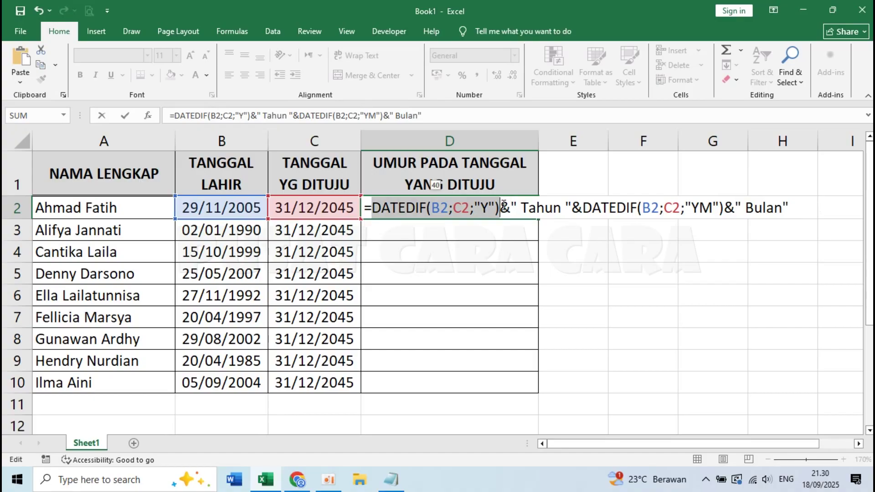
pyautogui.moveTo(582, 208); pyautogui.dragTo(728, 202)
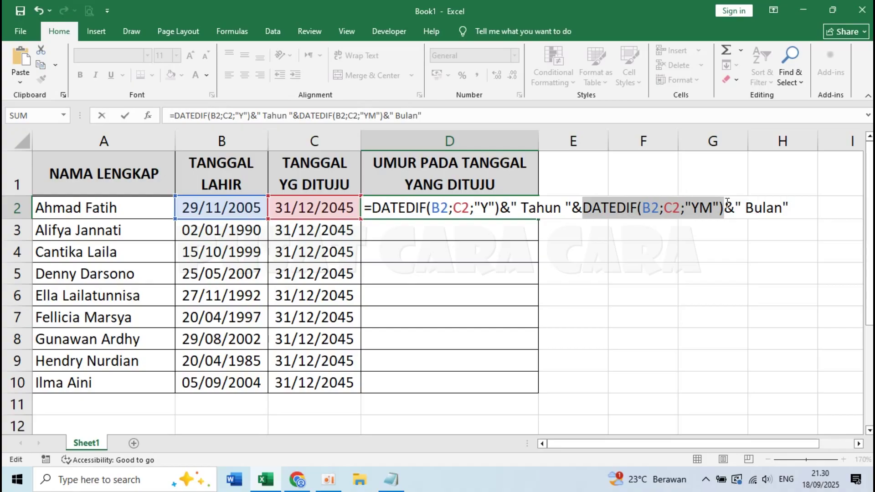
pyautogui.moveTo(371, 207); pyautogui.dragTo(811, 208)
pyautogui.click(803, 209)
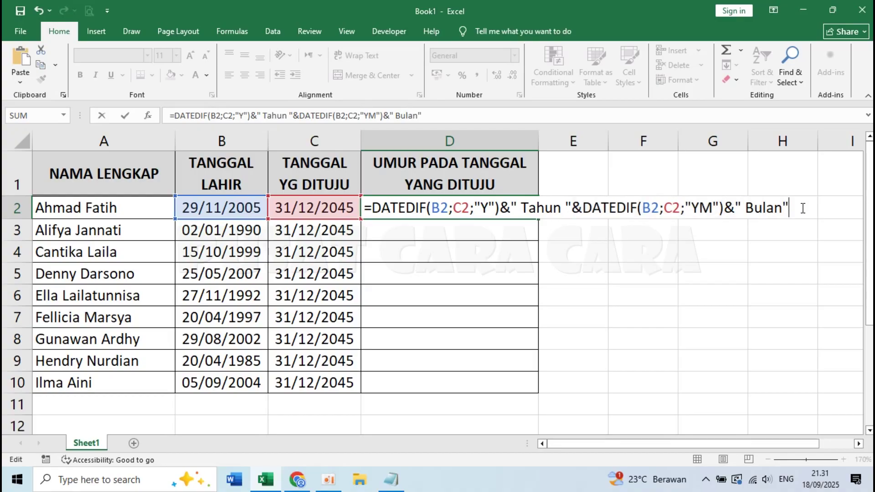
pyautogui.press('Return')
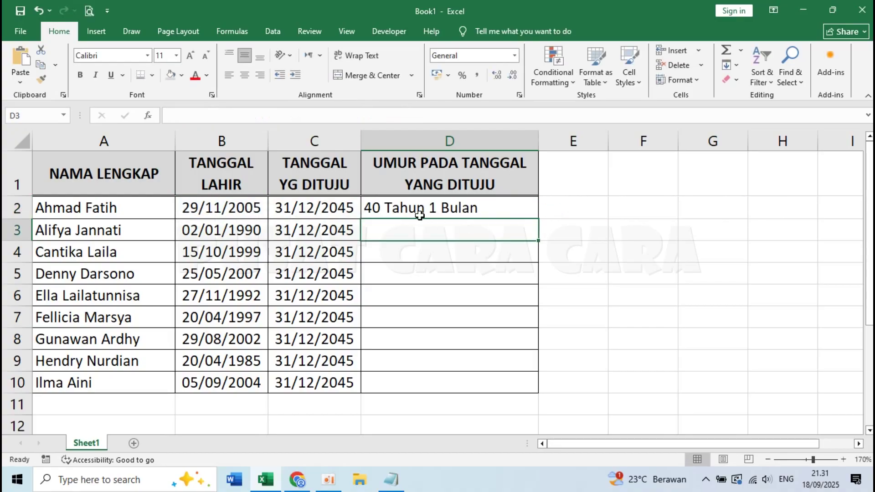
# Fill the D2 formula down through D10 and centre the ages in D2:D10 horizontally
pyautogui.click(411, 209)
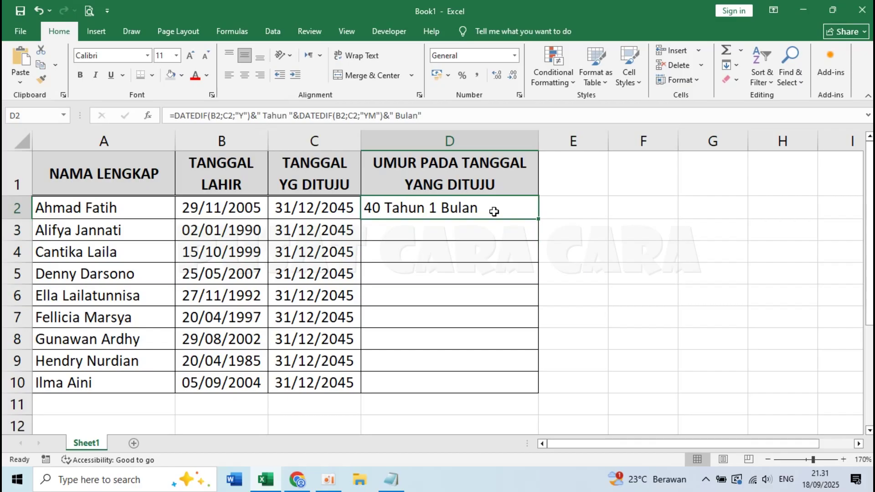
pyautogui.doubleClick(539, 217)
pyautogui.click(502, 324)
pyautogui.moveTo(444, 215); pyautogui.dragTo(445, 380)
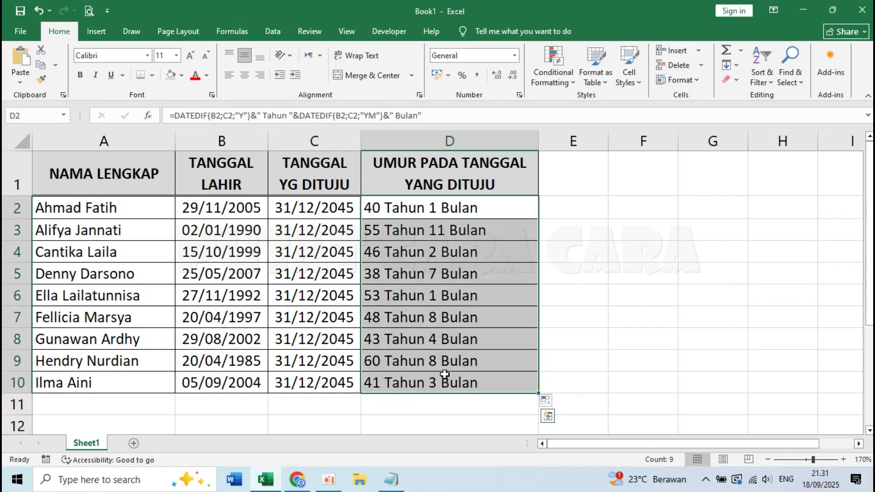
pyautogui.click(242, 77)
pyautogui.click(438, 231)
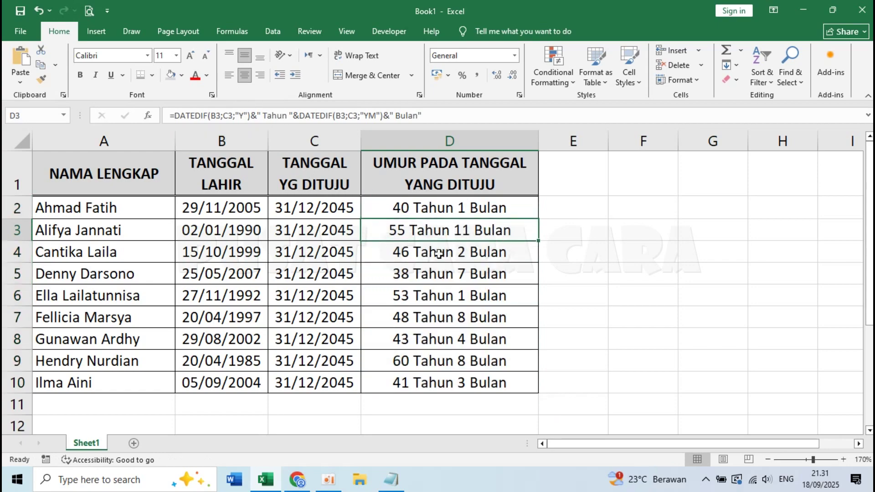
pyautogui.click(570, 211)
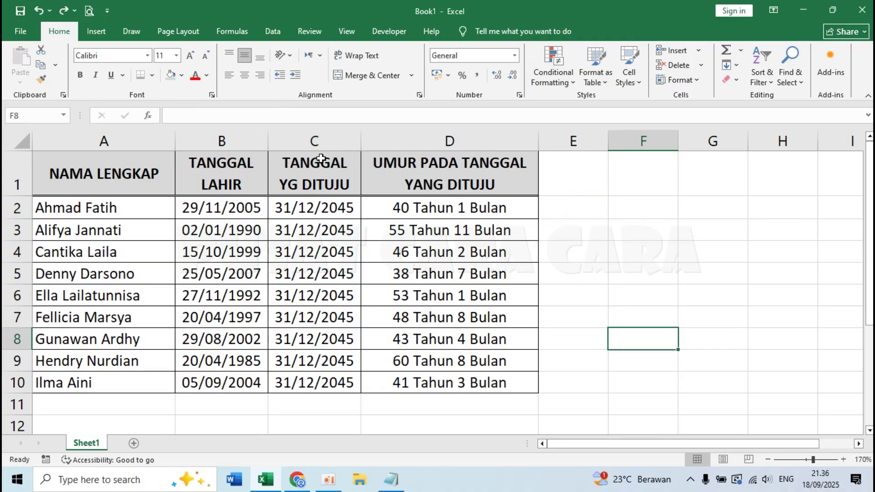
# Clear the ages from D2:D10 and delete the TANGGAL YG DITUJU column
pyautogui.moveTo(378, 208); pyautogui.dragTo(418, 383)
pyautogui.press('Delete')
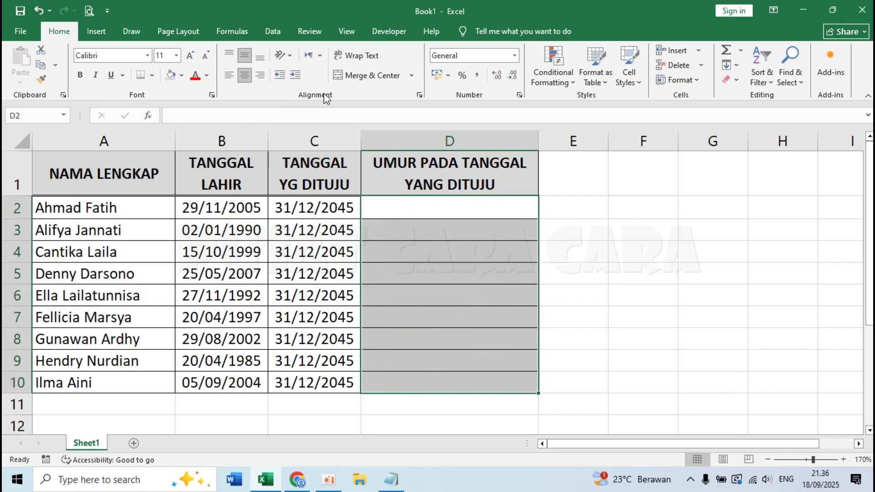
pyautogui.rightClick(327, 132)
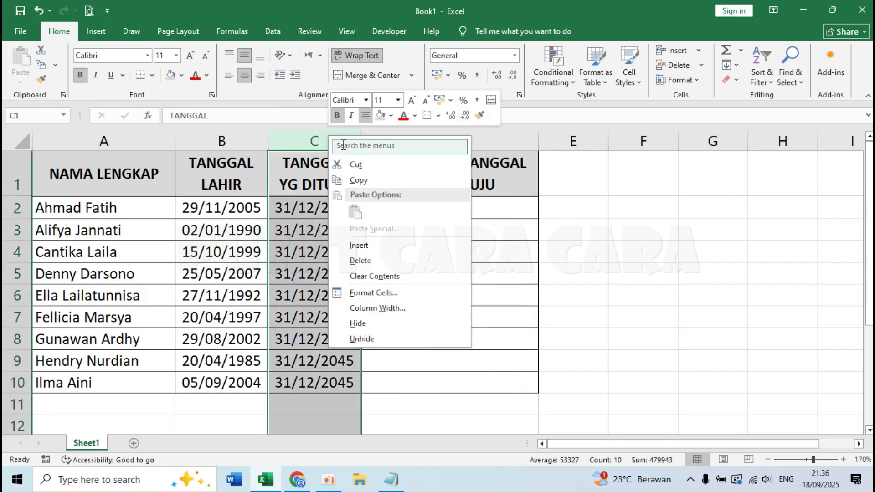
pyautogui.click(383, 261)
pyautogui.click(382, 263)
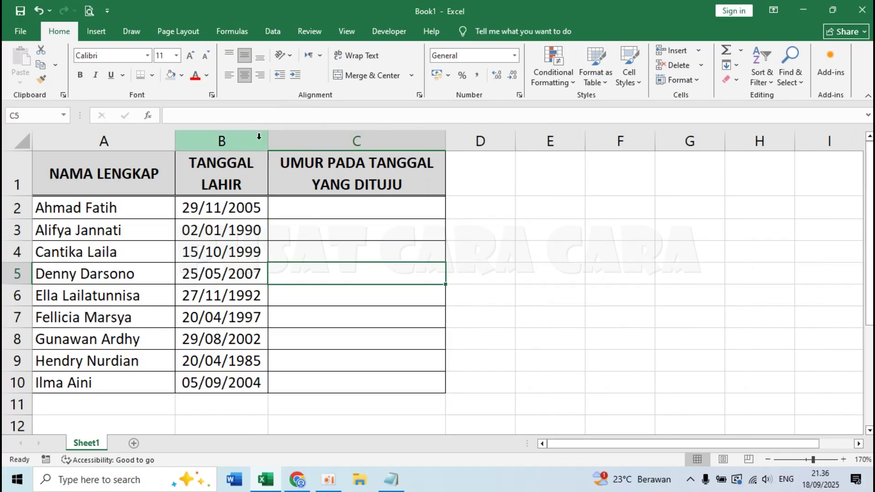
# Start a DATEDIF formula in C2 with birth date B2 as its start date
pyautogui.click(332, 212)
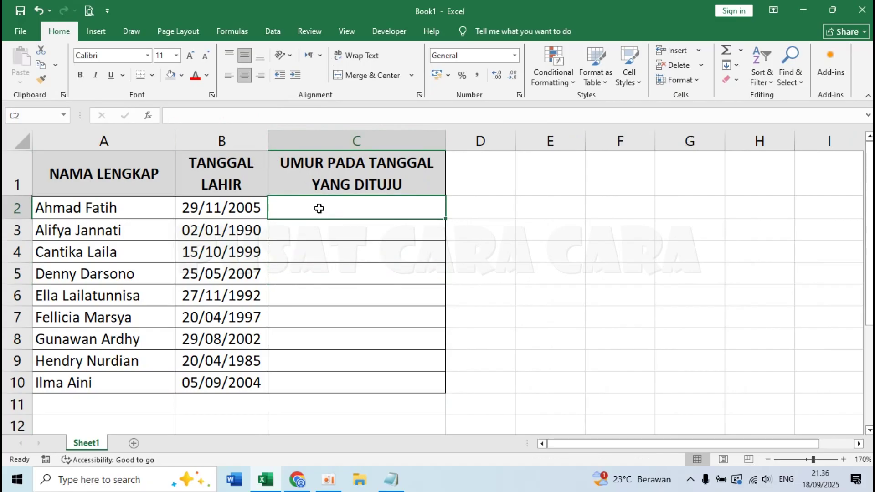
pyautogui.write('=')
pyautogui.press('Escape')
pyautogui.write('=')
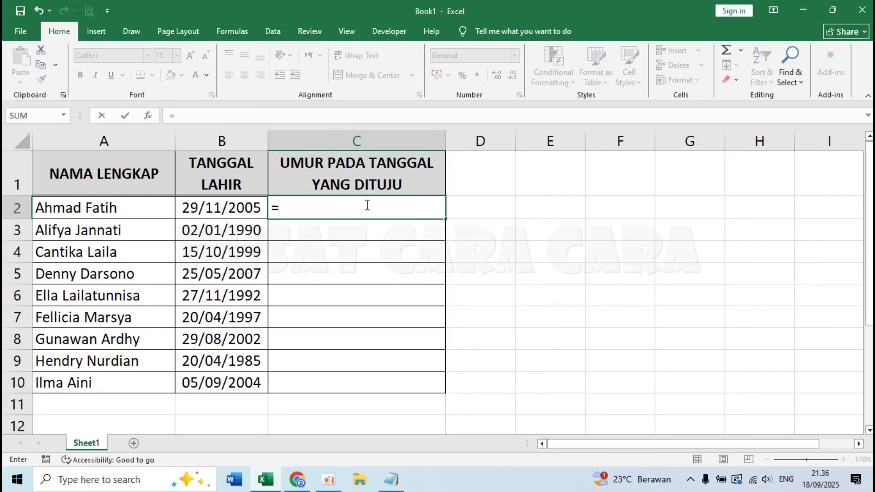
pyautogui.write('DATEDIF(')
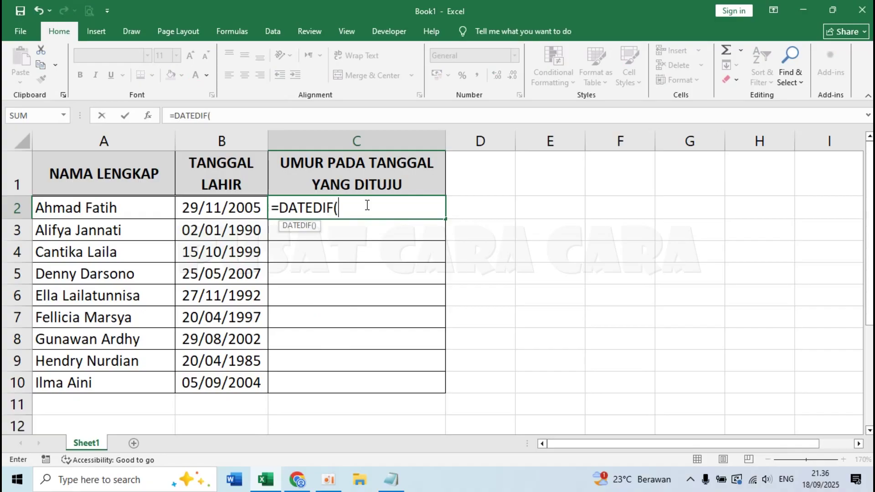
pyautogui.click(228, 207)
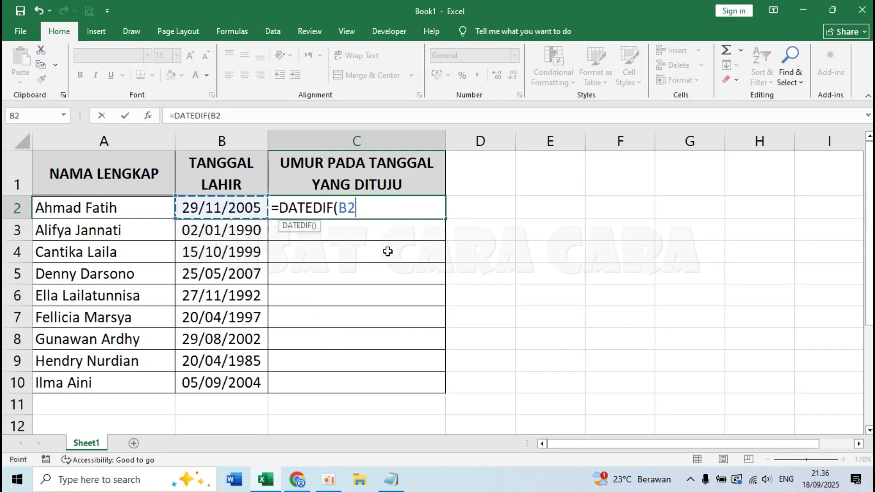
pyautogui.write(';')
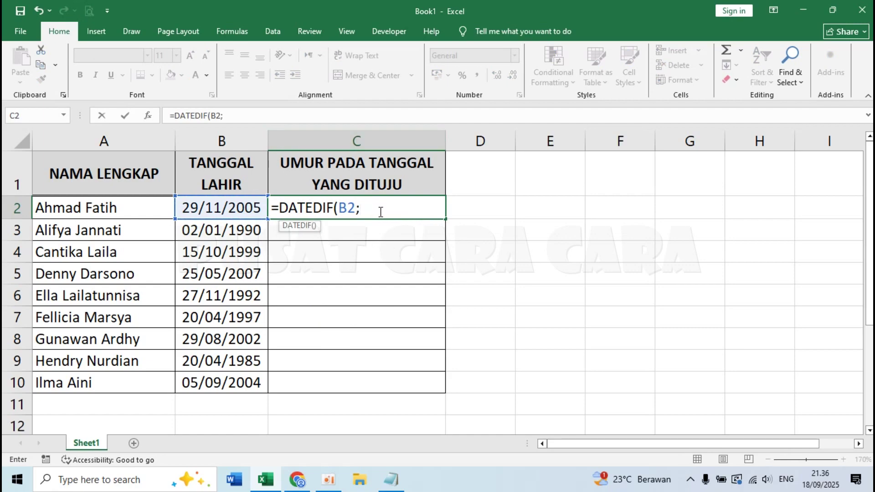
# Complete the C2 DATEDIF term with DATE(2045;12;31) as the end date and "Y" as the unit
pyautogui.write('DATE')
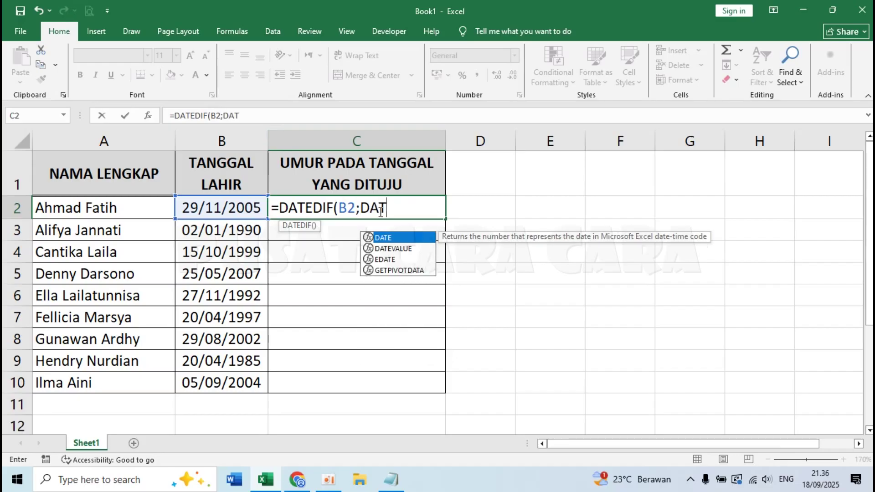
pyautogui.write('(')
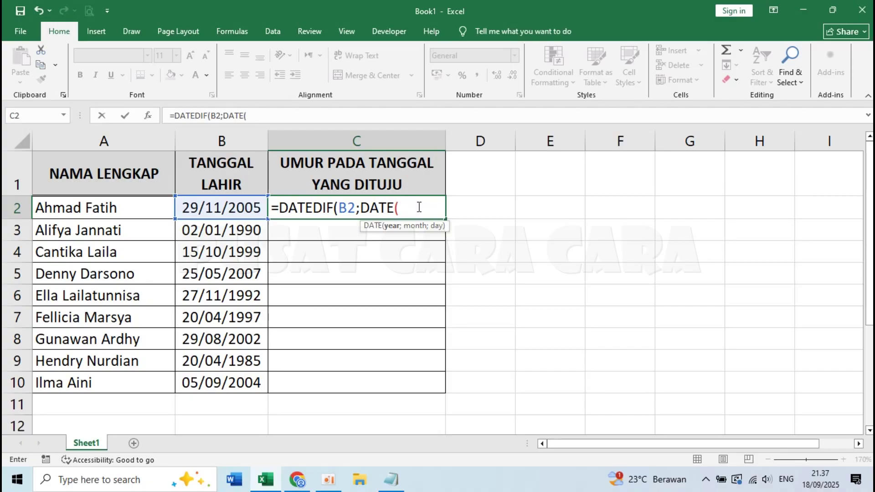
pyautogui.write('2045;')
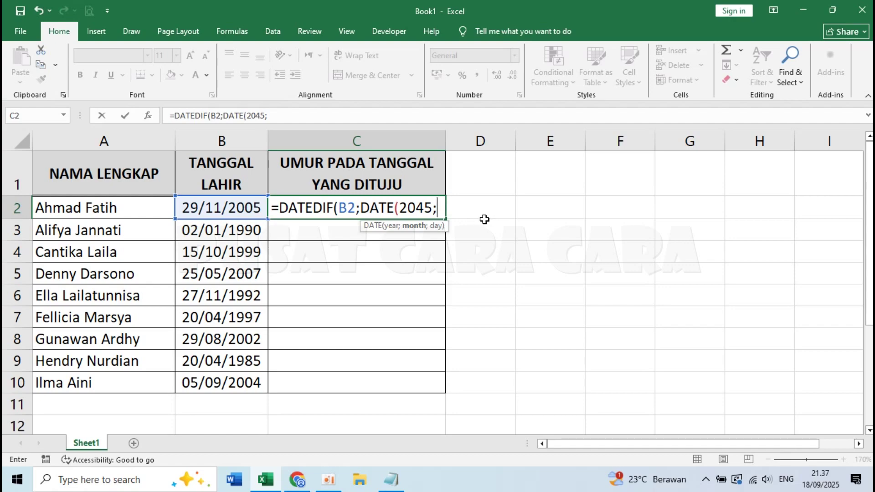
pyautogui.write('12;')
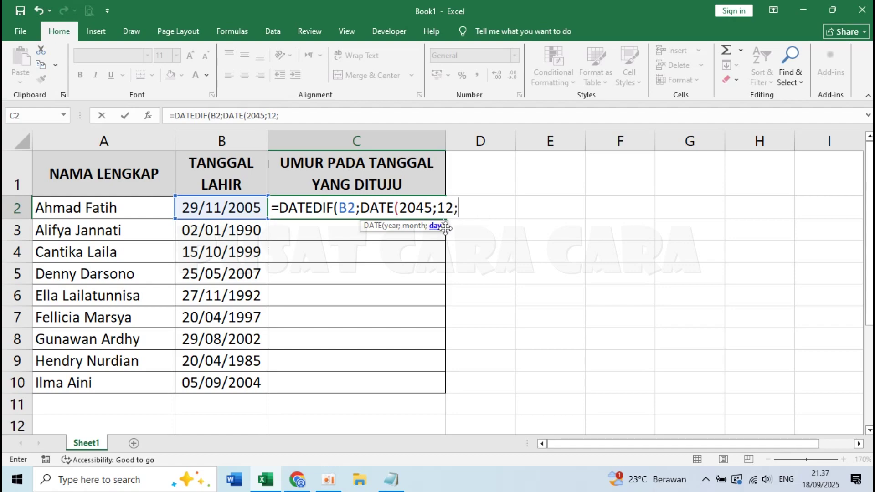
pyautogui.write('31')
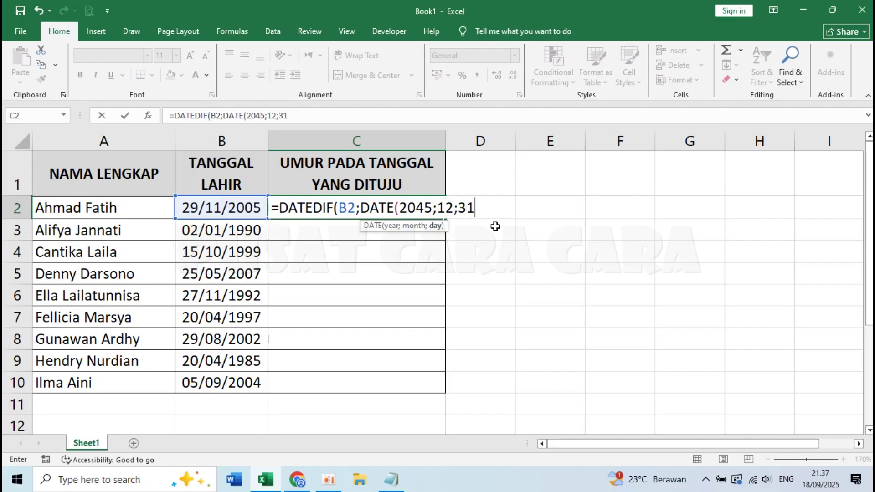
pyautogui.write(');"')
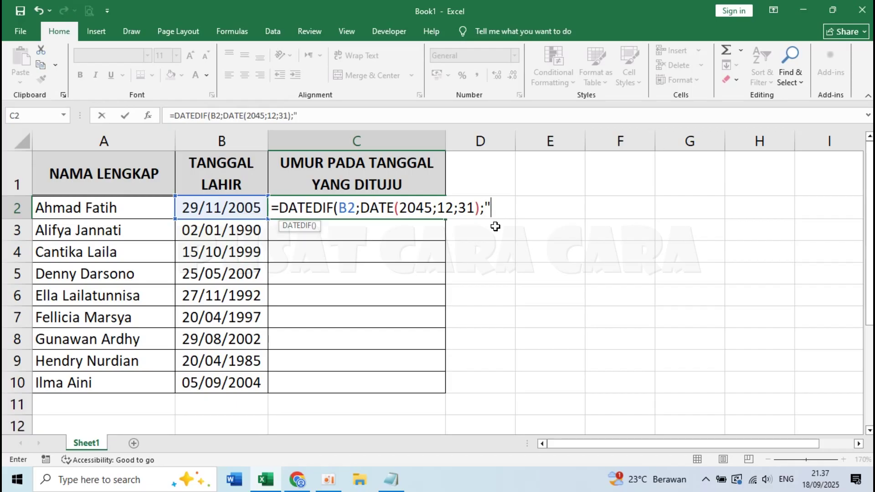
pyautogui.write('y')
pyautogui.press('BackSpace')
pyautogui.write('Y")')
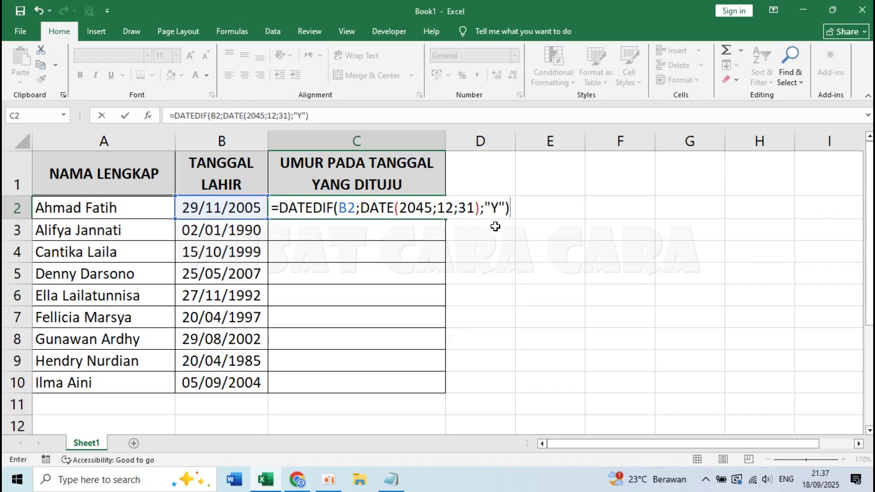
# Append &" Tahun " to the C2 formula as the label for the years
pyautogui.write('&" t')
pyautogui.press('BackSpace')
pyautogui.write('Tahun')
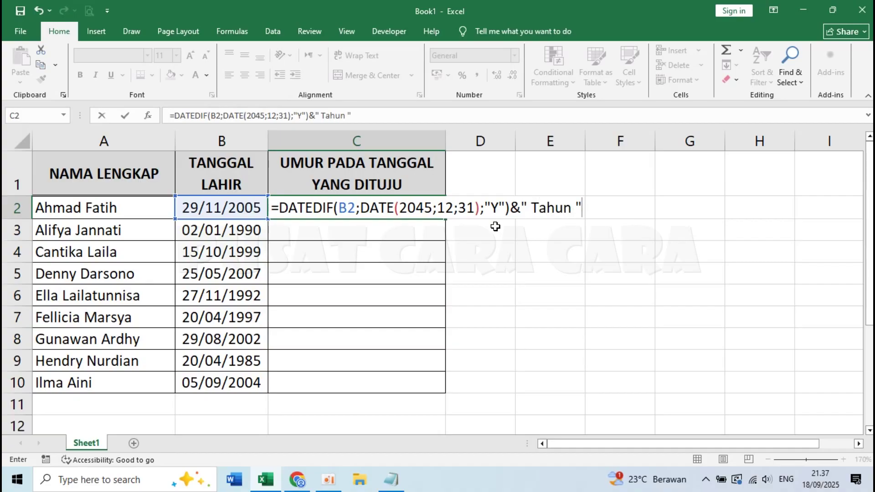
# Append & and a copy of the term DATEDIF(B2;DATE(2045;12;31);"Y") to the end of the C2 formula
pyautogui.moveTo(284, 208); pyautogui.dragTo(512, 212)
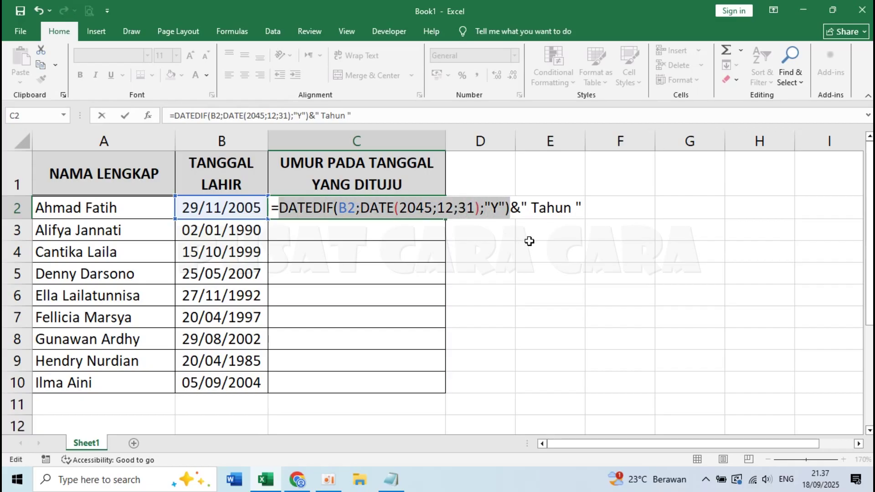
pyautogui.hotkey('ctrl', 'c')
pyautogui.click(582, 208)
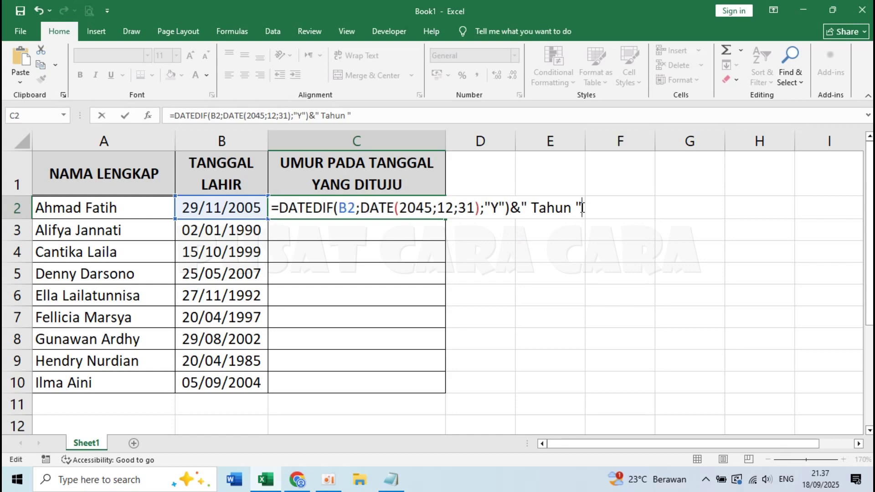
pyautogui.write('&')
pyautogui.hotkey('ctrl', 'v')
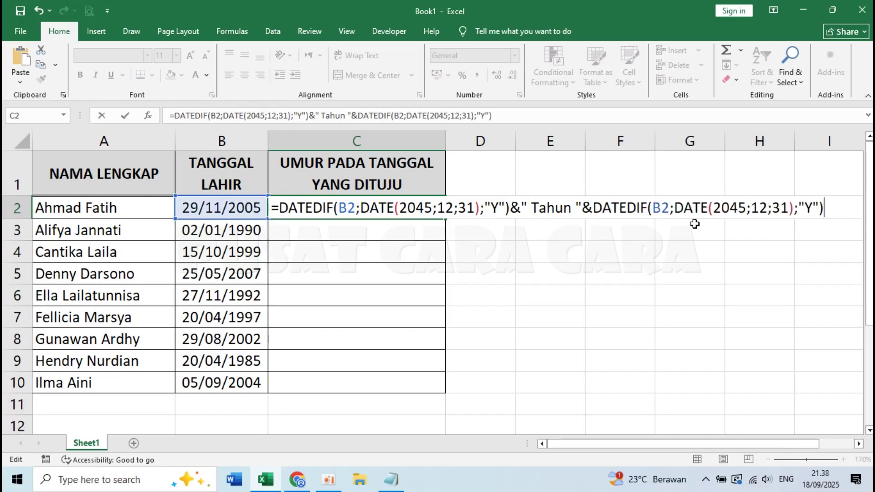
# Change the second DATEDIF unit in C2 to "YM", append &" Bulan", and commit the formula
pyautogui.click(815, 208)
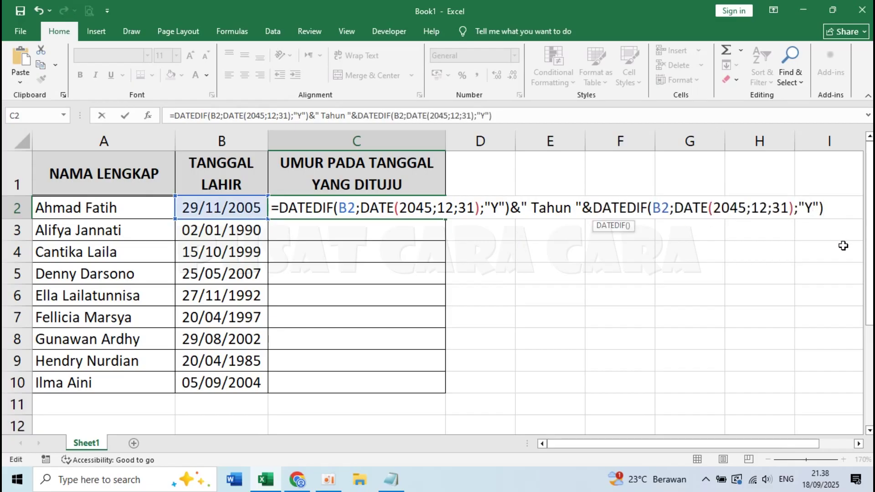
pyautogui.write('M')
pyautogui.click(844, 209)
pyautogui.write('&')
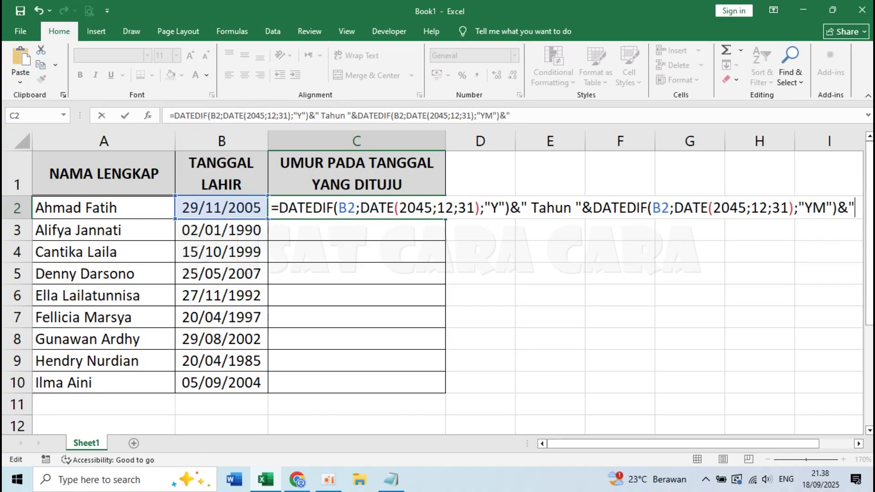
pyautogui.write('" bU')
pyautogui.press('BackSpace')
pyautogui.press('BackSpace')
pyautogui.write('Bulan')
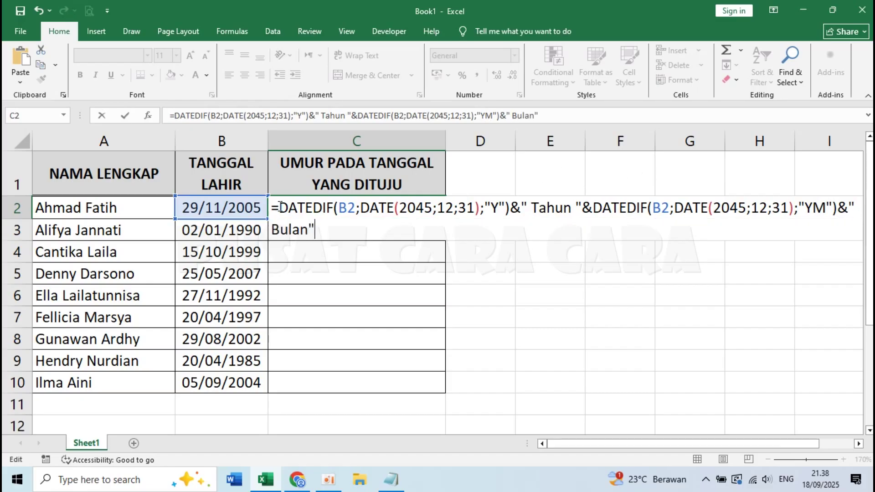
pyautogui.moveTo(279, 205); pyautogui.dragTo(845, 202)
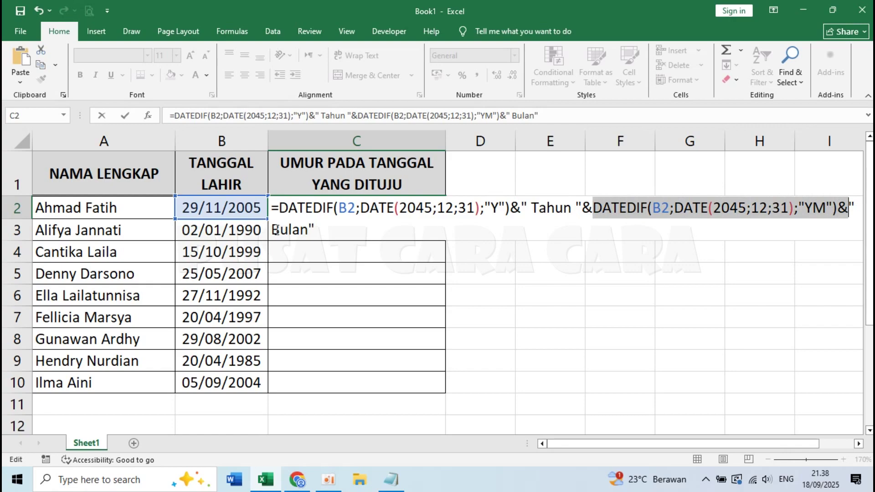
pyautogui.click(328, 229)
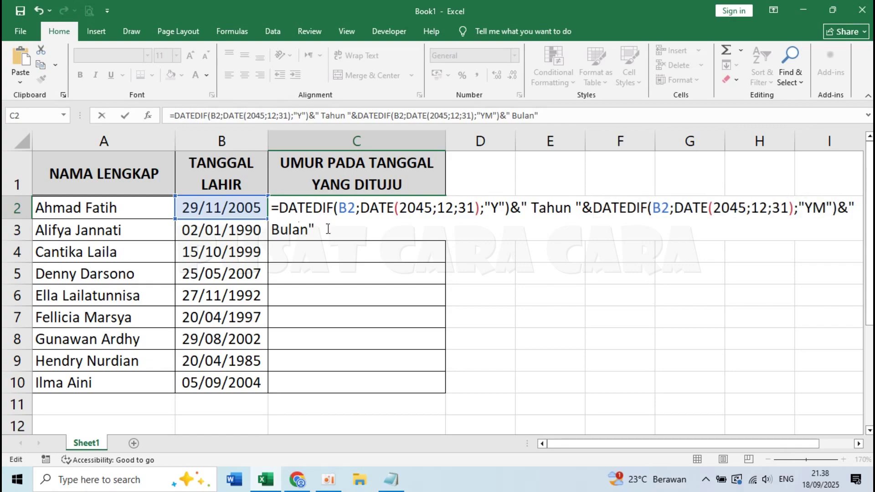
pyautogui.press('Return')
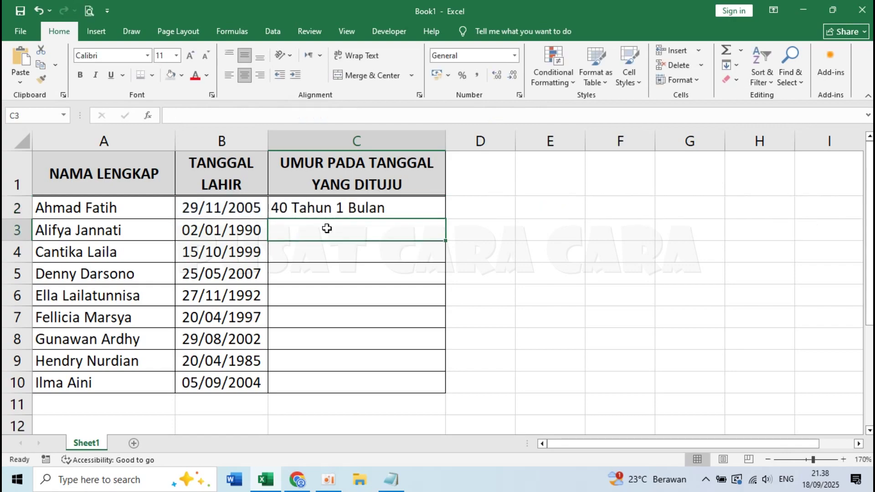
# Fill the C2 age formula down through C10 and centre the results in C2:C10 horizontally
pyautogui.click(312, 200)
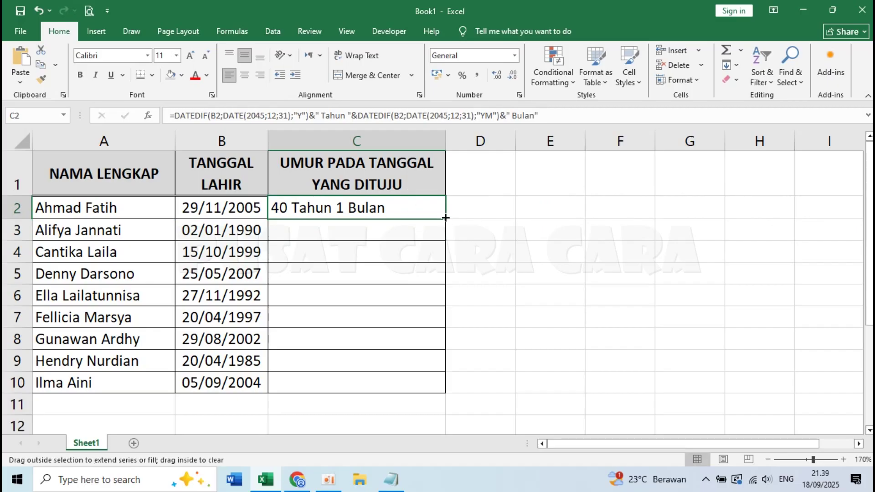
pyautogui.doubleClick(446, 217)
pyautogui.click(245, 78)
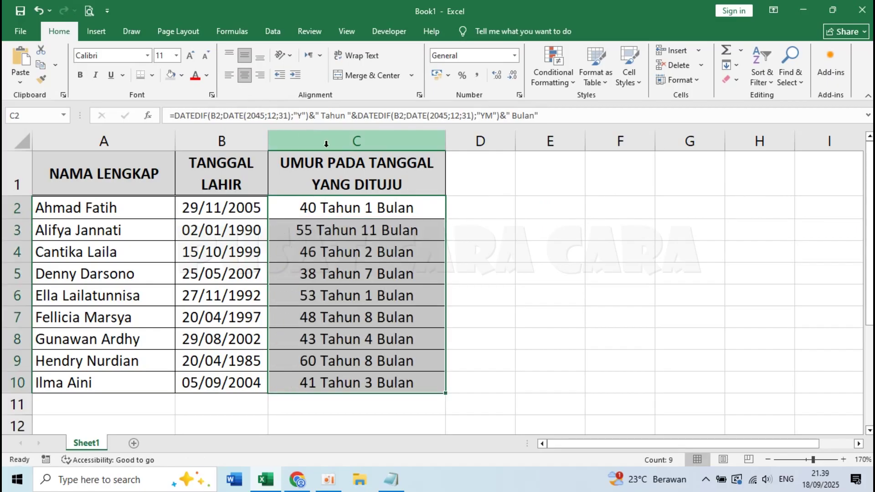
# Inspect the C2 formula, focusing on the DATE(2045;12;31) end date in its first DATEDIF term, and leave the cell without editing it
pyautogui.click(395, 210)
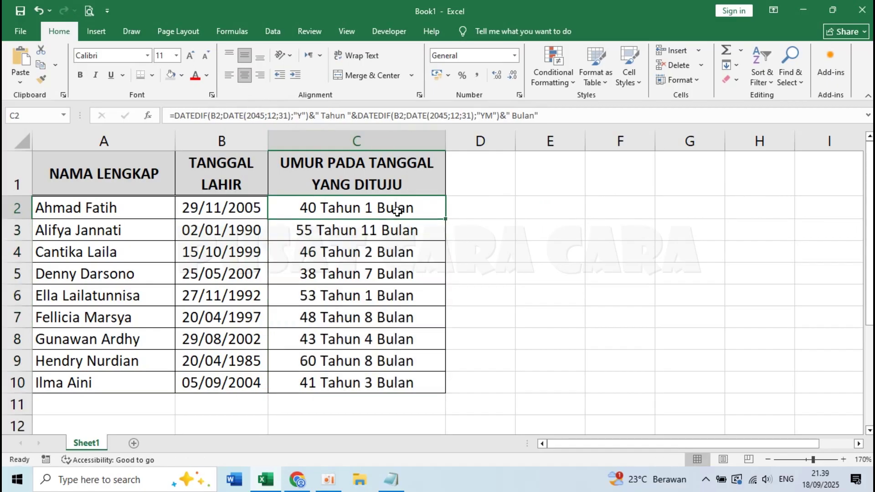
pyautogui.doubleClick(364, 209)
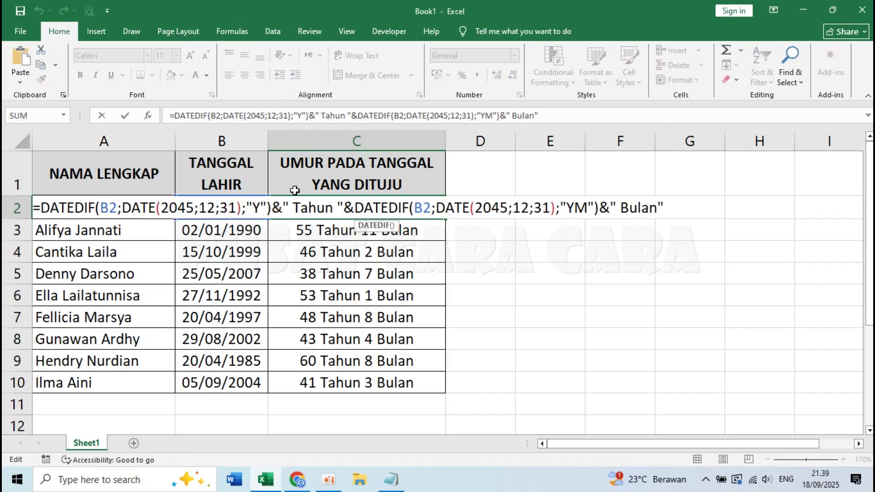
pyautogui.press('Escape')
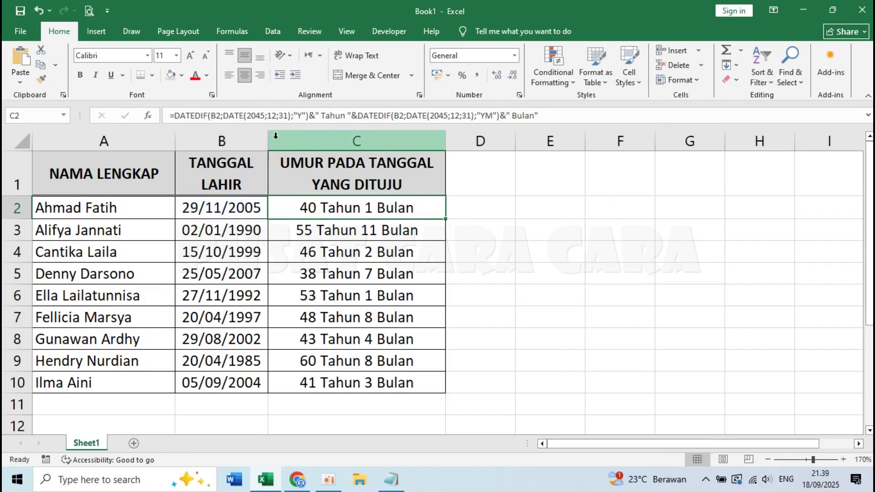
pyautogui.doubleClick(369, 208)
pyautogui.moveTo(123, 209); pyautogui.dragTo(245, 209)
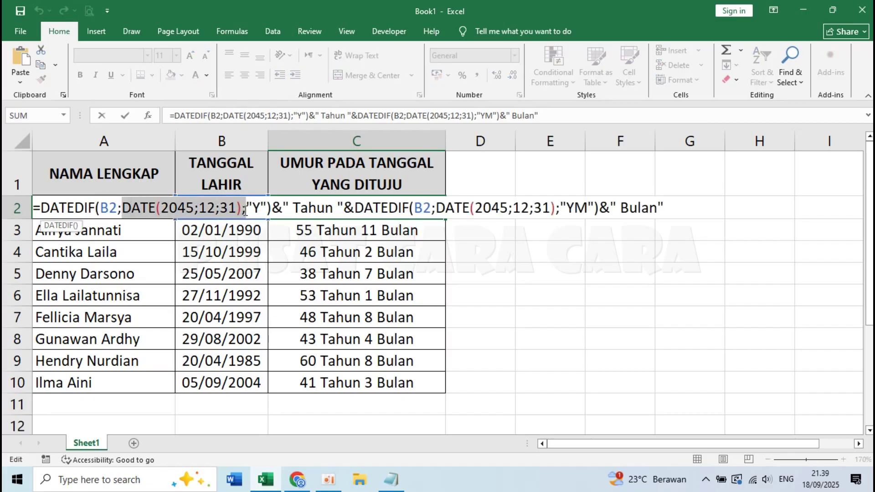
pyautogui.click(245, 210)
pyautogui.click(285, 233)
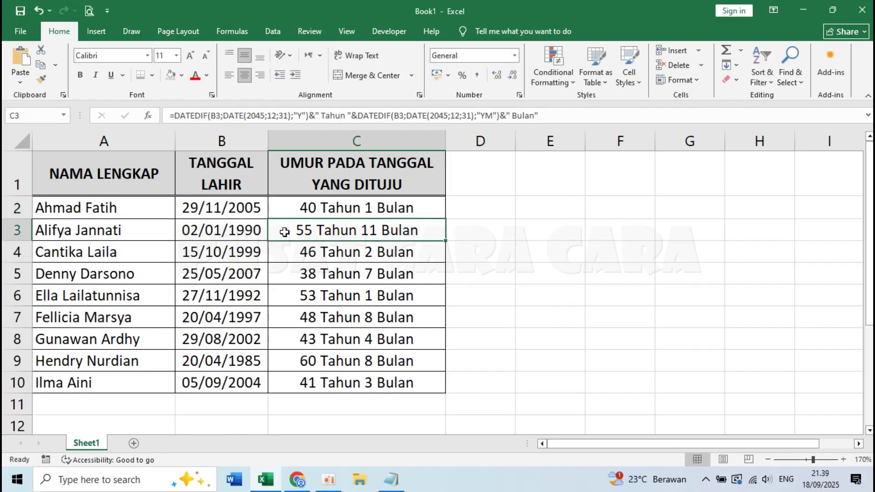